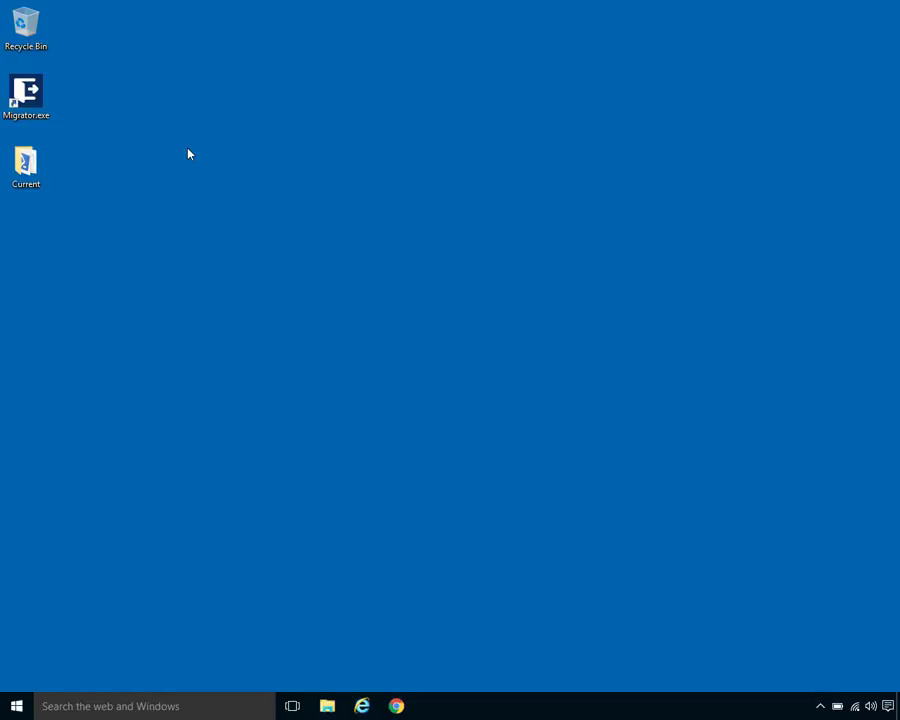
- Select the Migrator.exe shortcut on the desktop
left_click(26, 96)
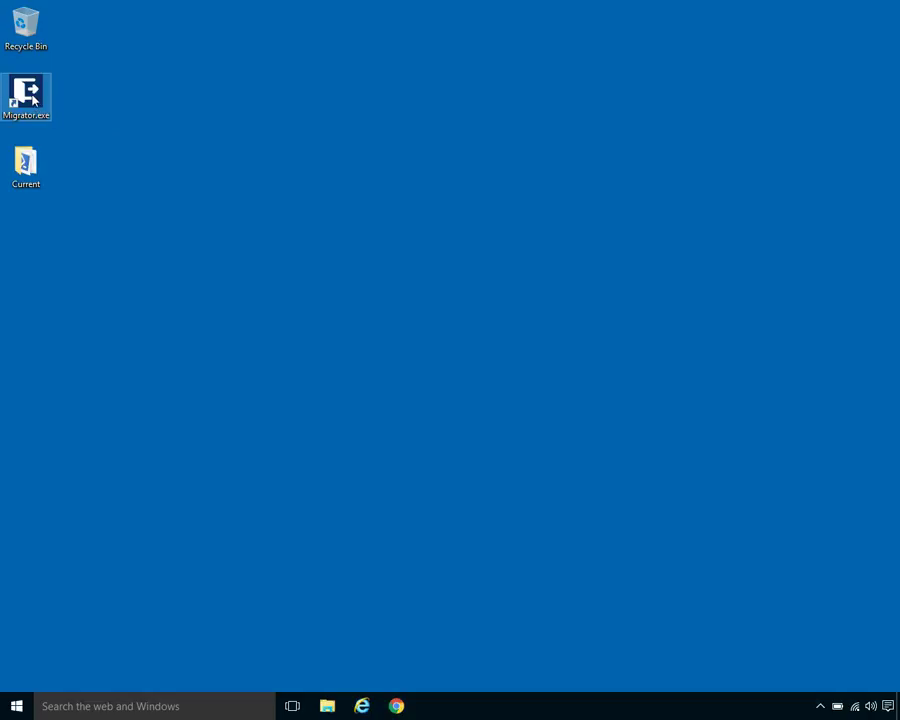
double_click(33, 97)
left_click_drag(223, 145, 316, 134)
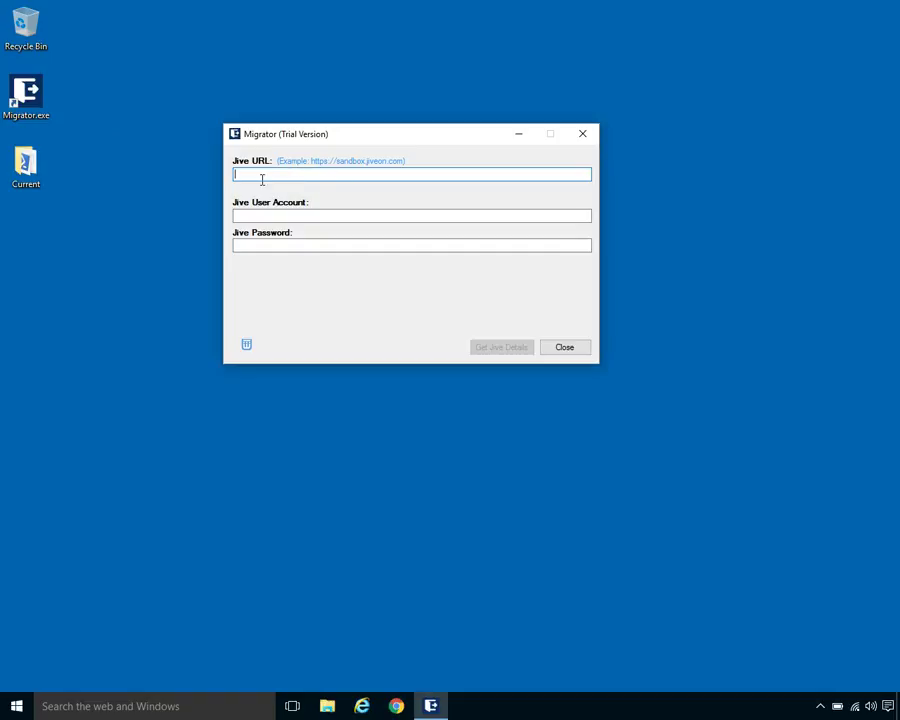
type("https://sandbox.jiveon.com")
- Enter the Jive user account and its password, correcting a mistyped password
key("Tab")
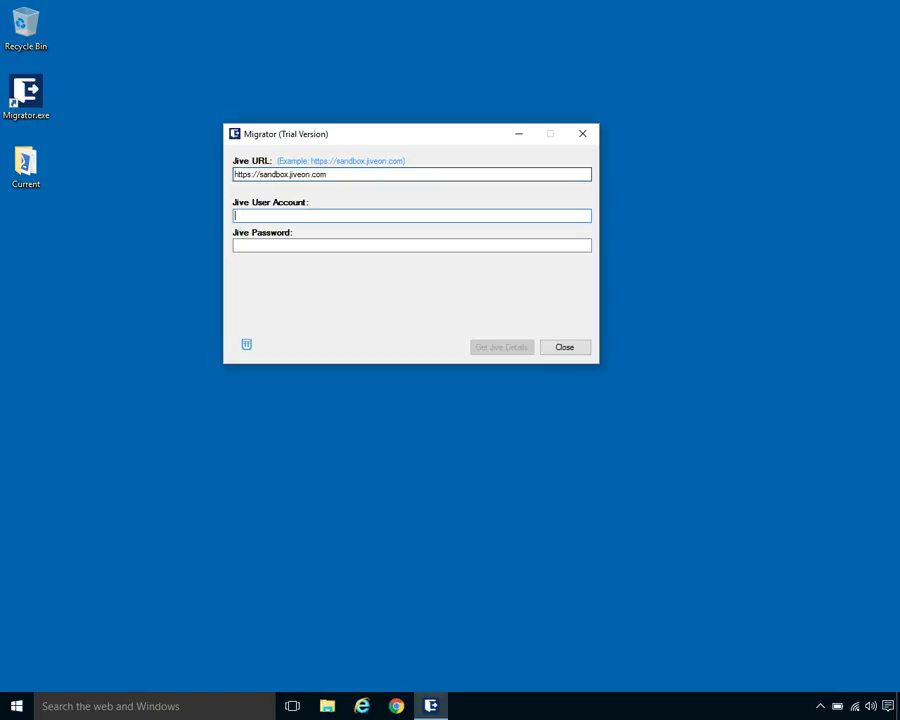
key("Tab")
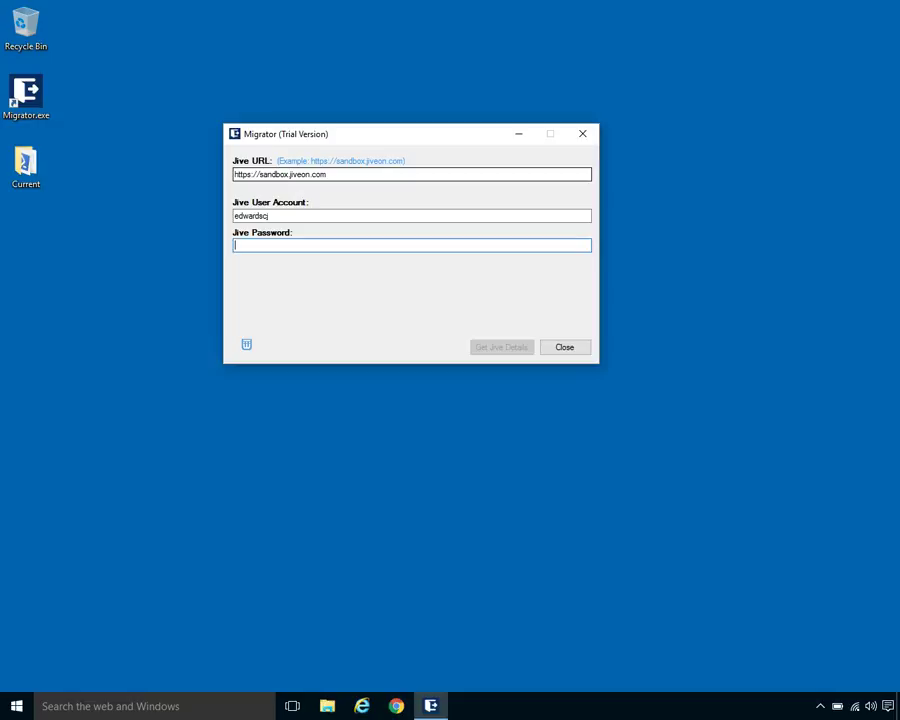
type("•••")
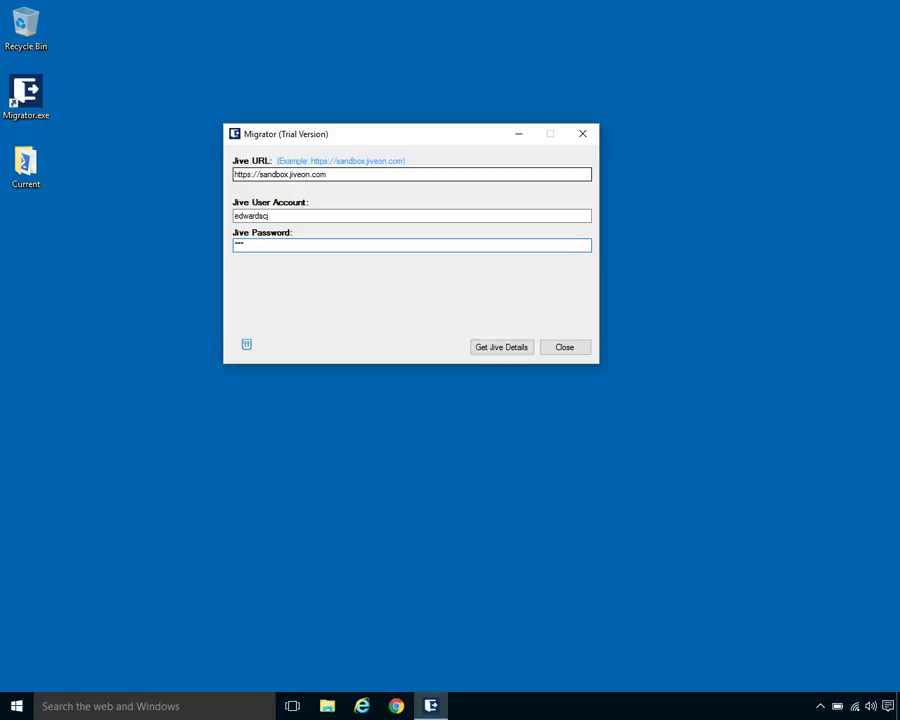
key("BackSpace")
key("BackSpace")
key("BackSpace")
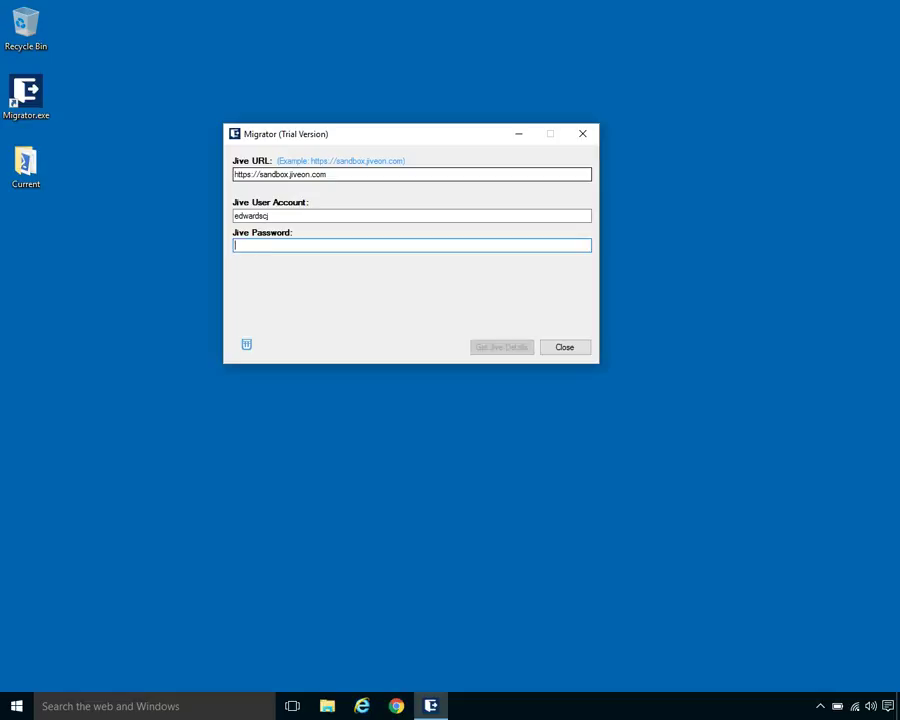
type("•••••")
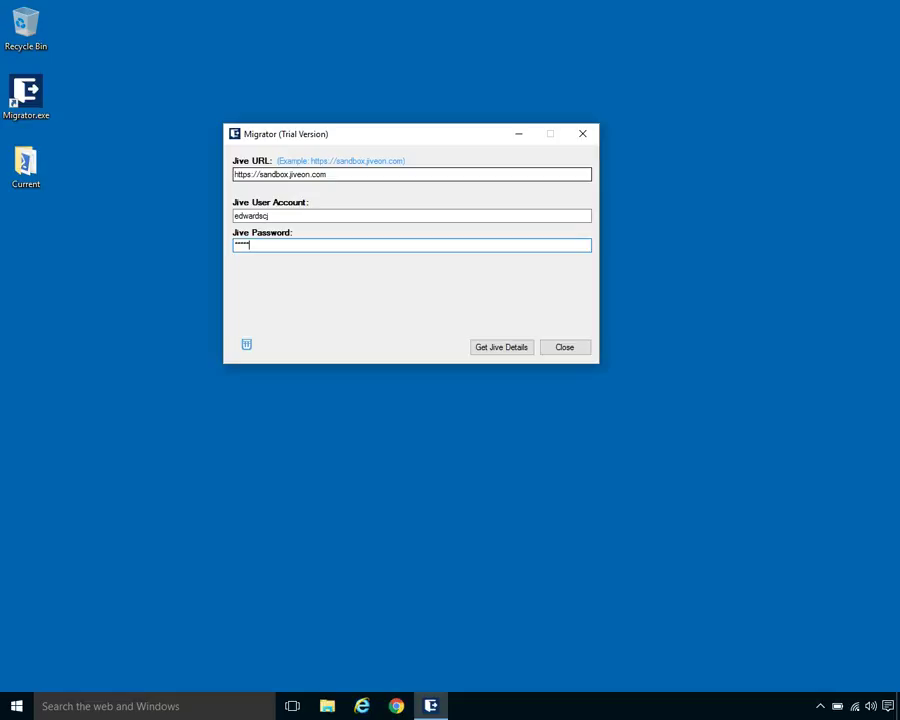
type("••••••")
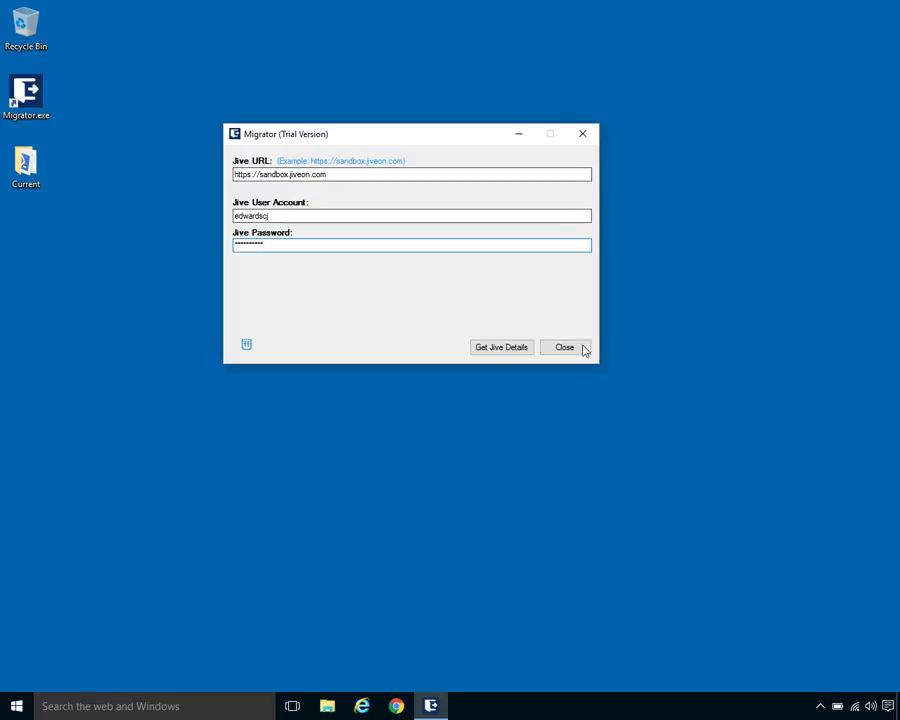
- Fetch the Jive details, connecting to Jive 2016.2.3.1 and iterating its places
left_click(491, 354)
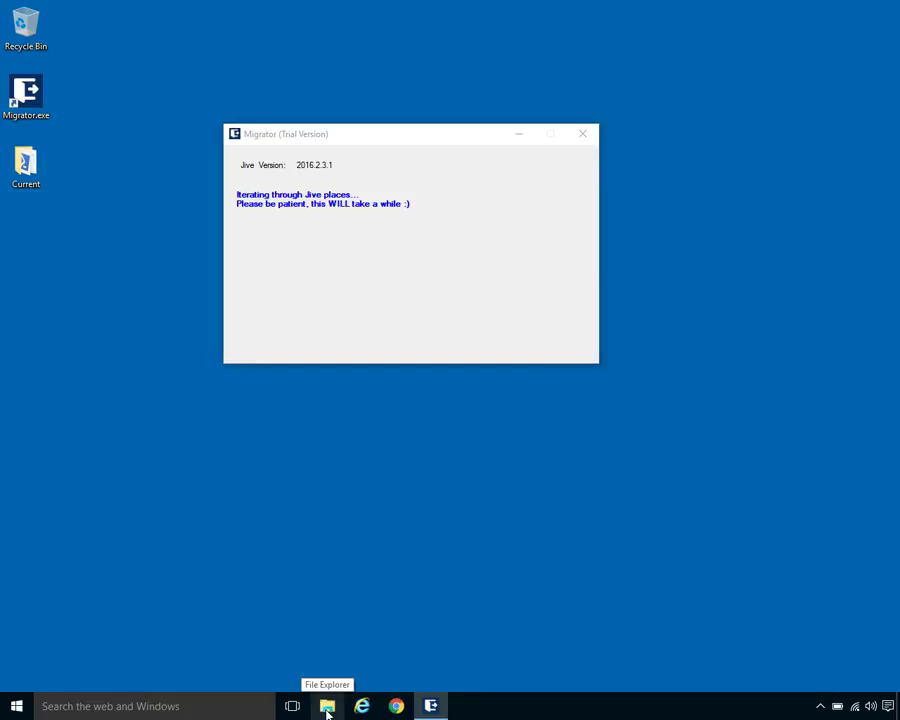
- Browse File Explorer to C:\DEV\ThreeWill\Migrator\Migrator\bin\Release
left_click(327, 707)
left_click(318, 565)
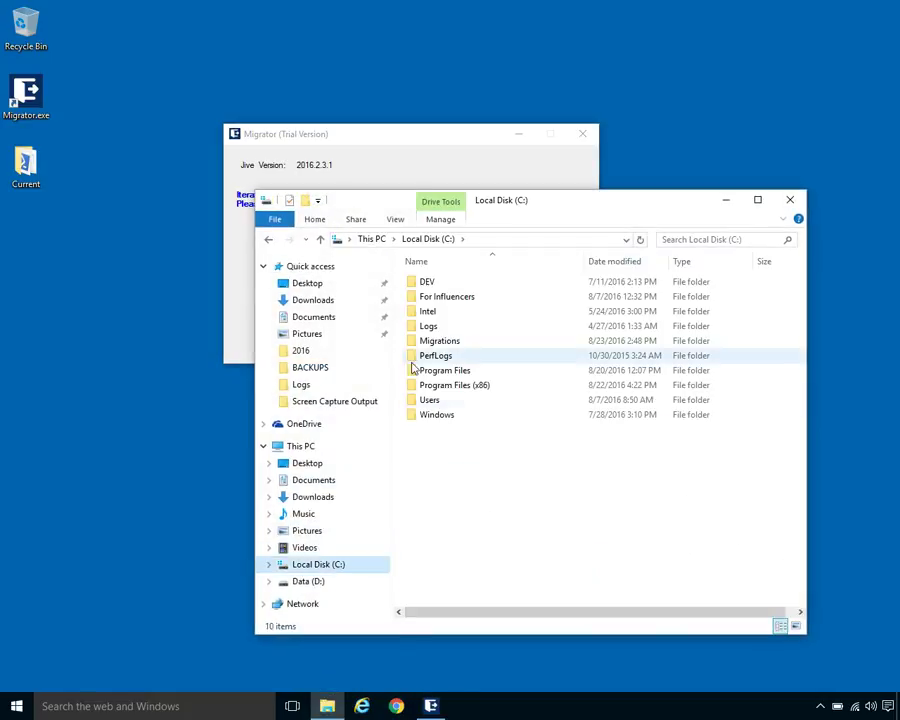
double_click(449, 284)
double_click(444, 370)
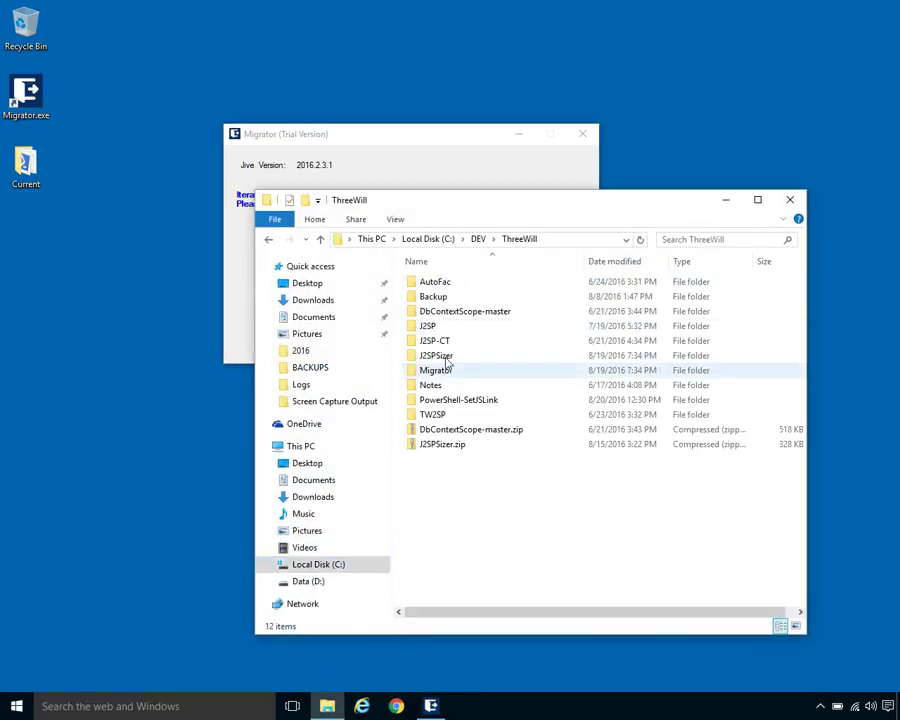
left_click(441, 371)
double_click(441, 371)
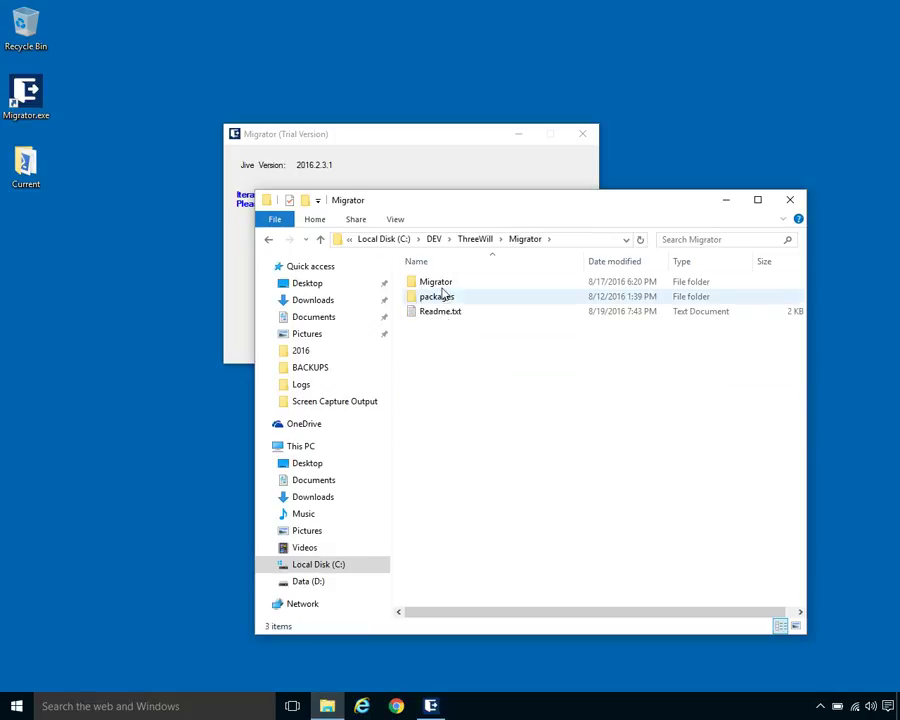
double_click(440, 283)
double_click(440, 282)
double_click(433, 297)
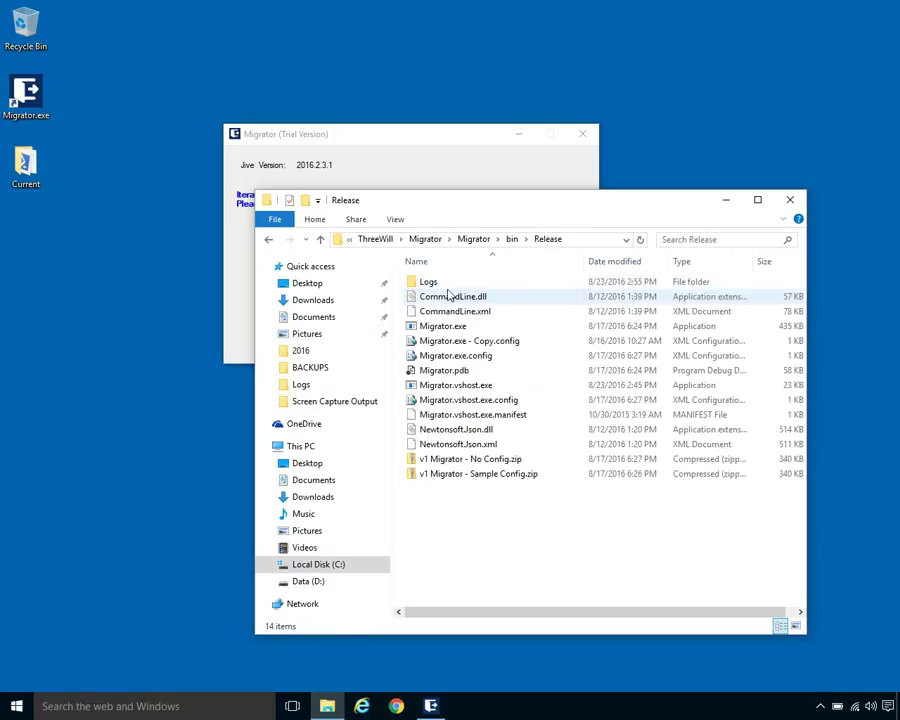
- Open the Logs folder with its five log files and place the window below Migrator
left_click_drag(477, 218, 444, 381)
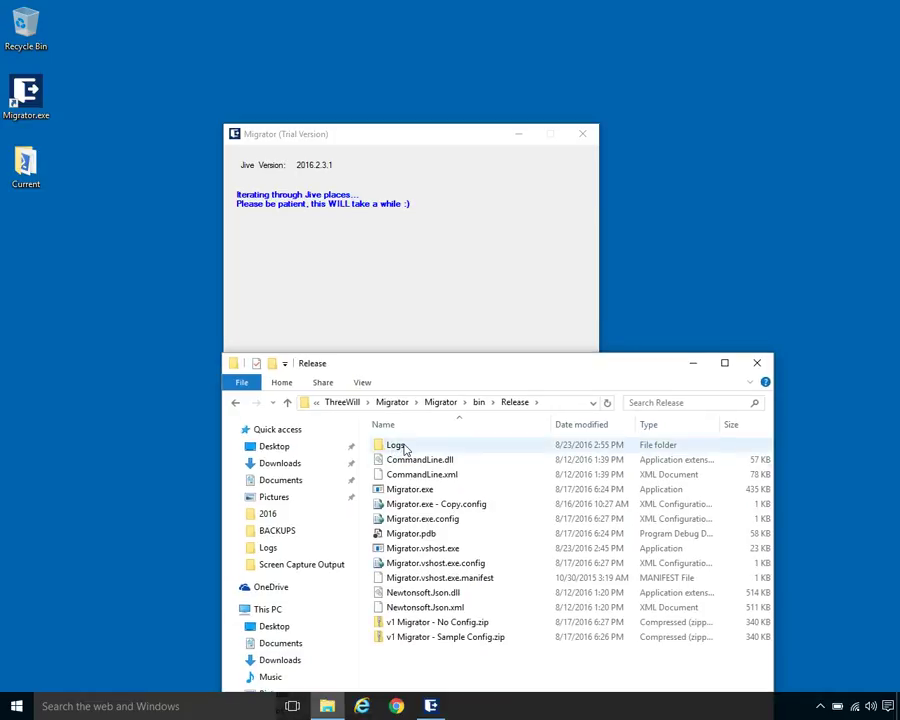
double_click(407, 448)
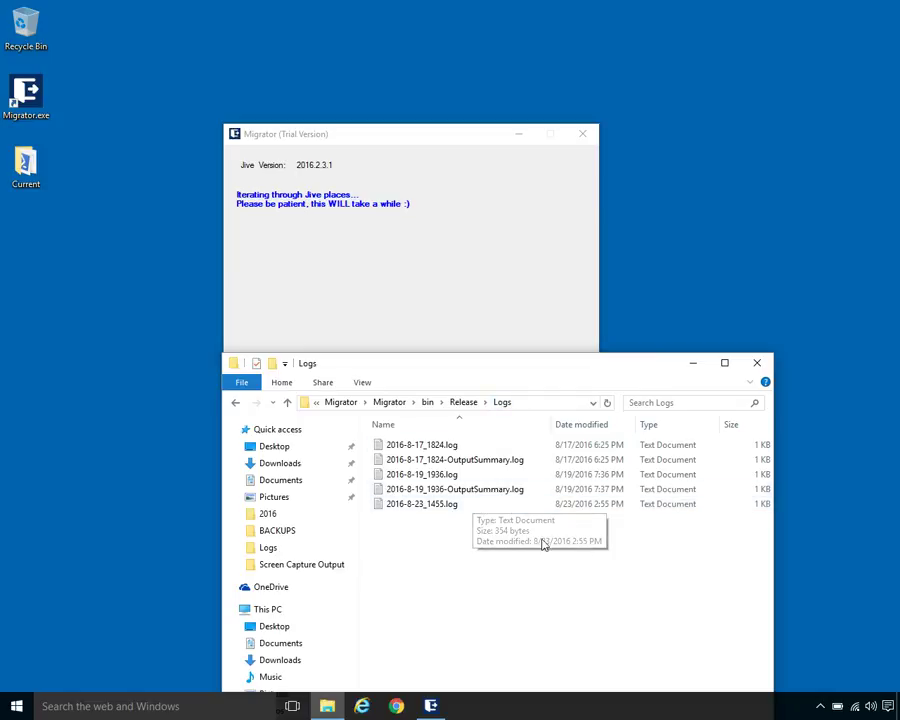
left_click(446, 136)
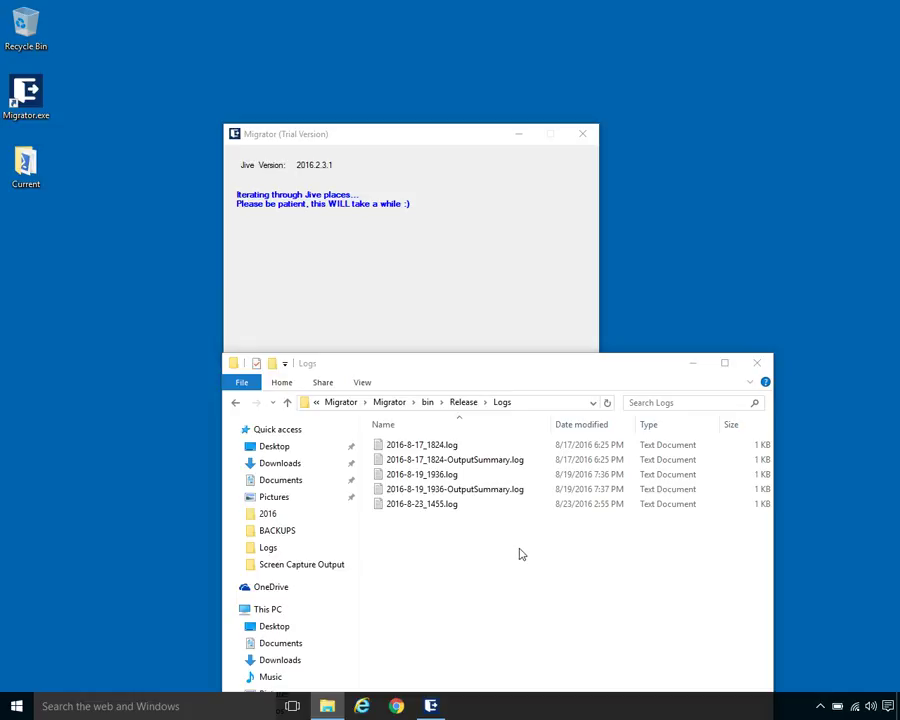
left_click_drag(538, 374, 544, 398)
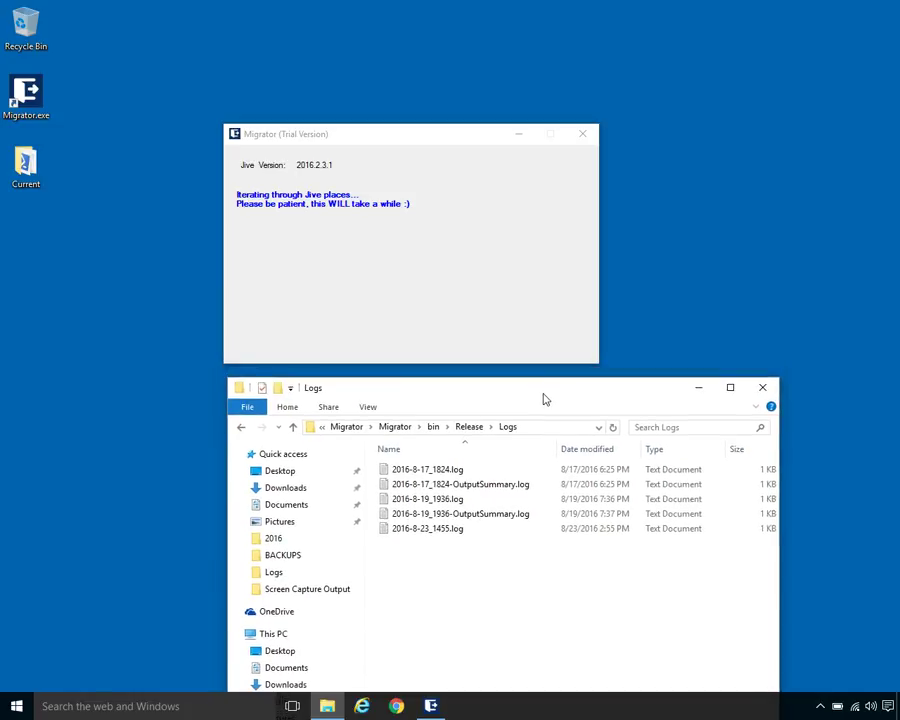
- Copy the final totals (1975 places, 225 groups, 99 spaces, 378 projects, 1273 blogs) to the clipboard
left_click(519, 277)
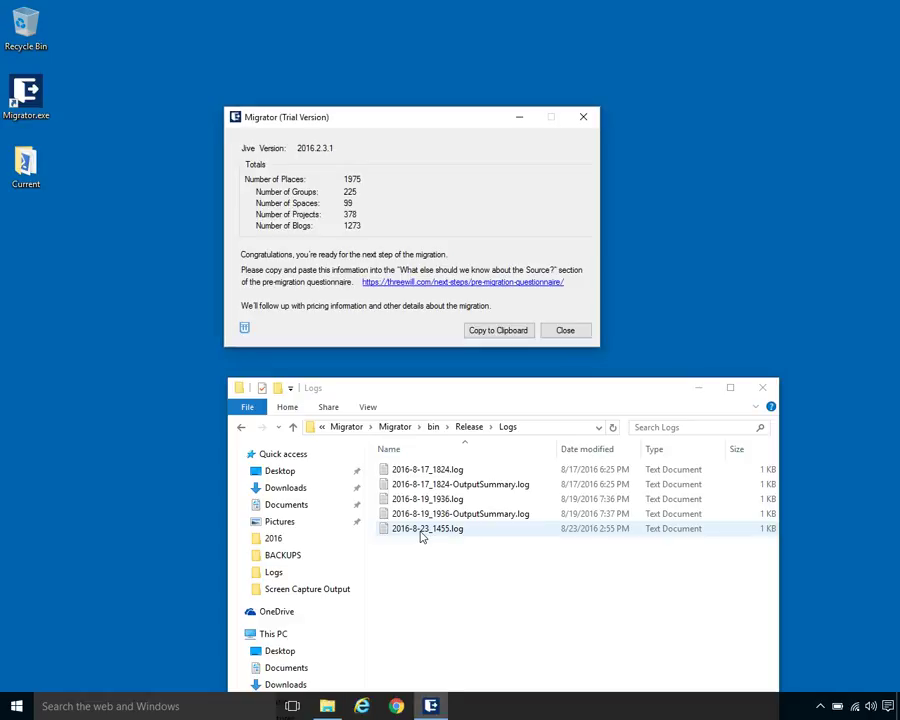
left_click_drag(369, 119, 346, 117)
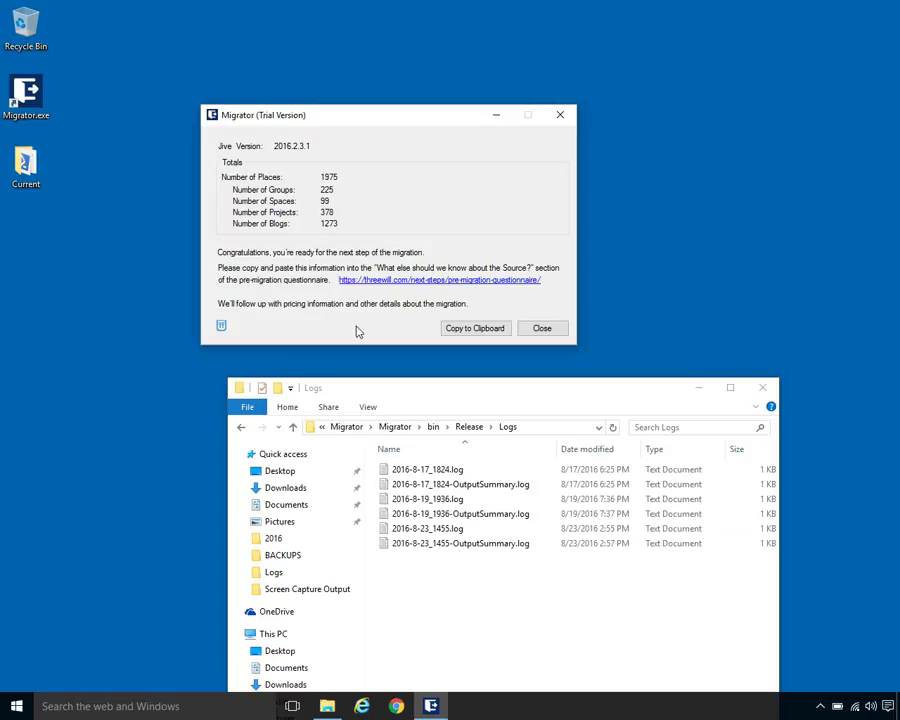
left_click(492, 334)
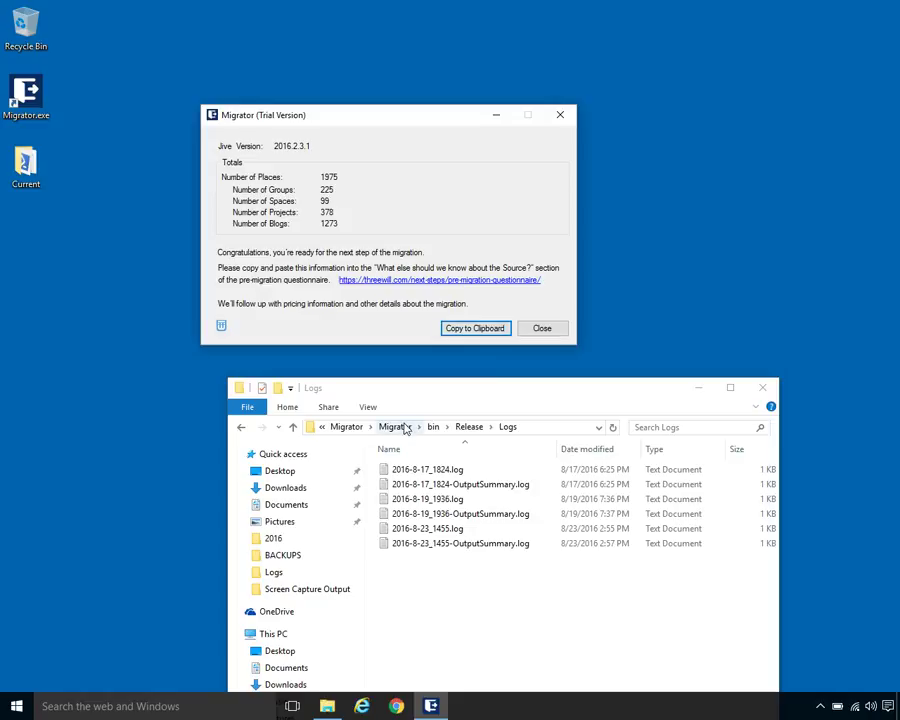
key("super+x")
left_click(98, 655)
type("notepad")
left_click(121, 661)
key("ctrl+v")
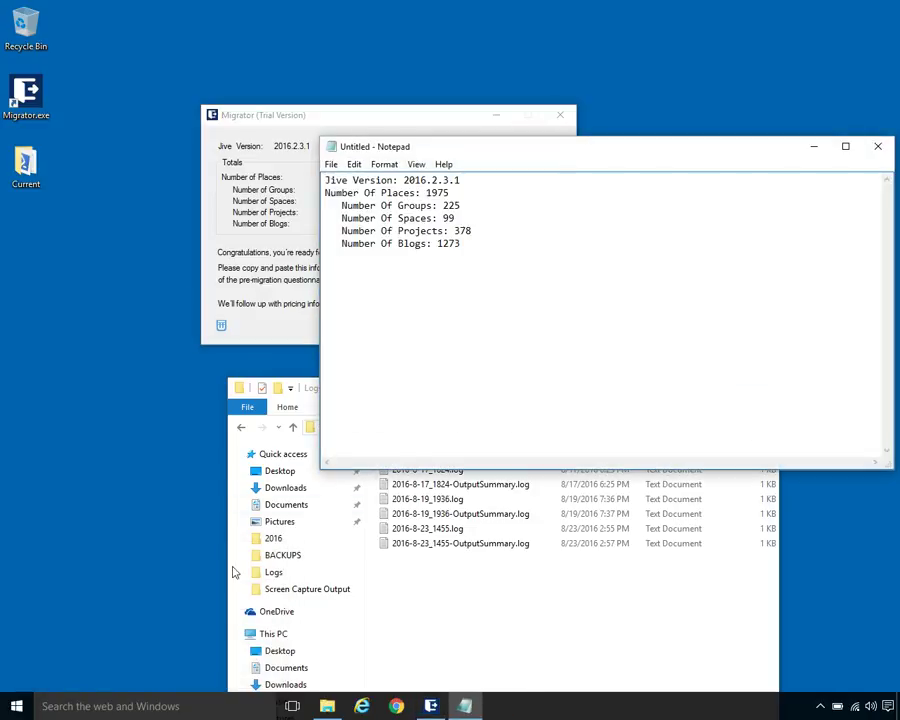
left_click(878, 146)
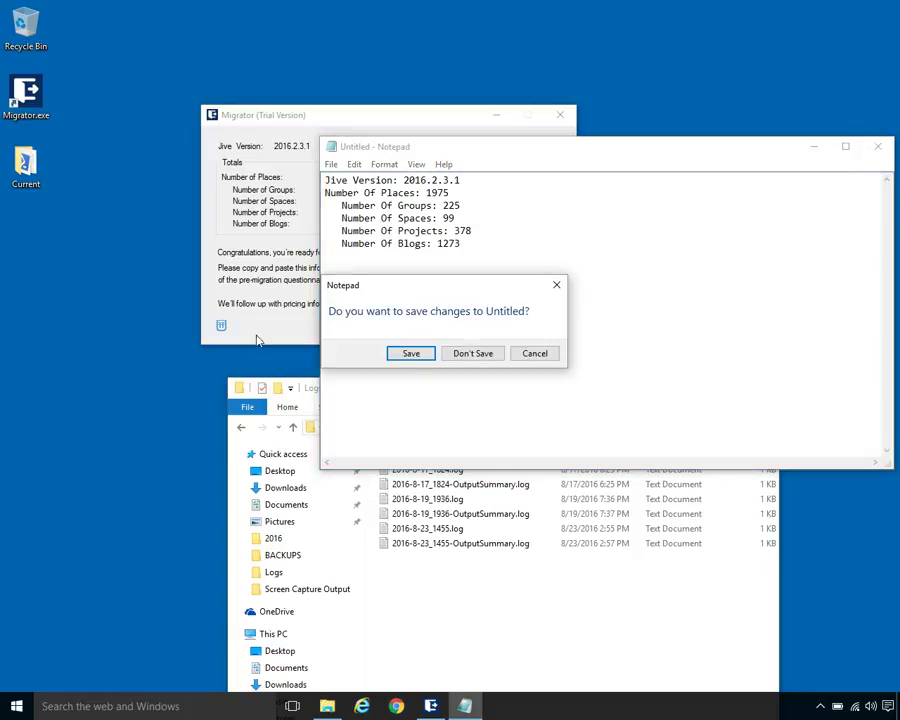
left_click(480, 356)
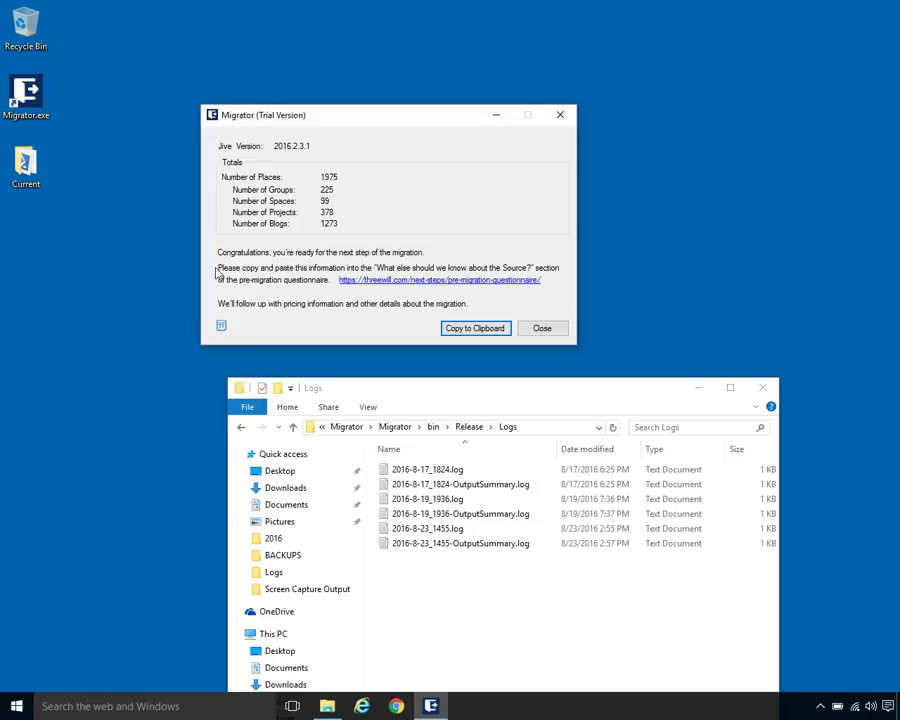
- View Migrator's About information, return to the totals, then close the results window
left_click(221, 327)
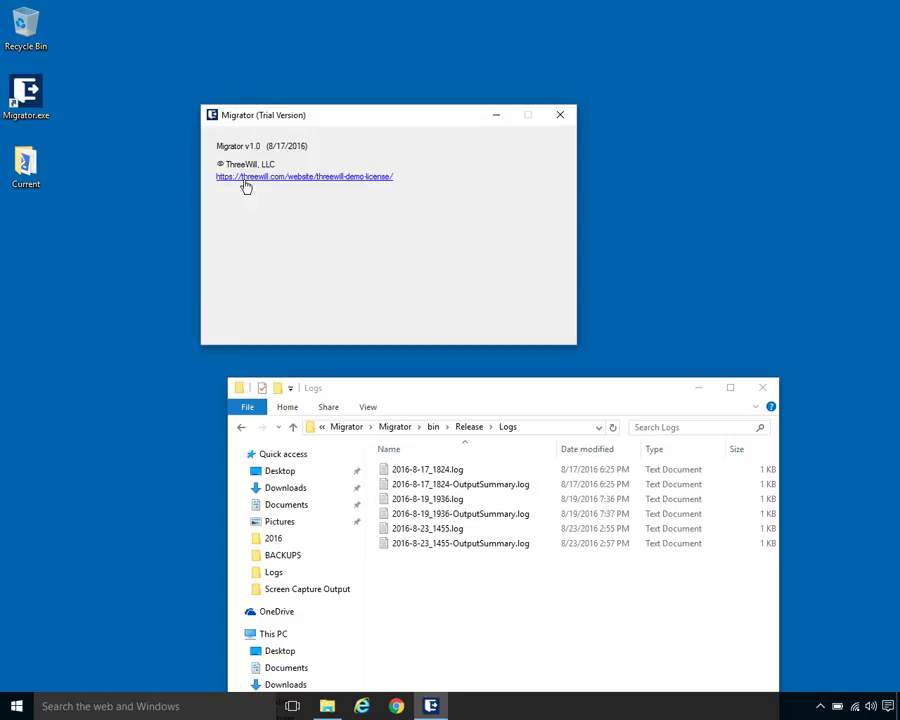
left_click(350, 188)
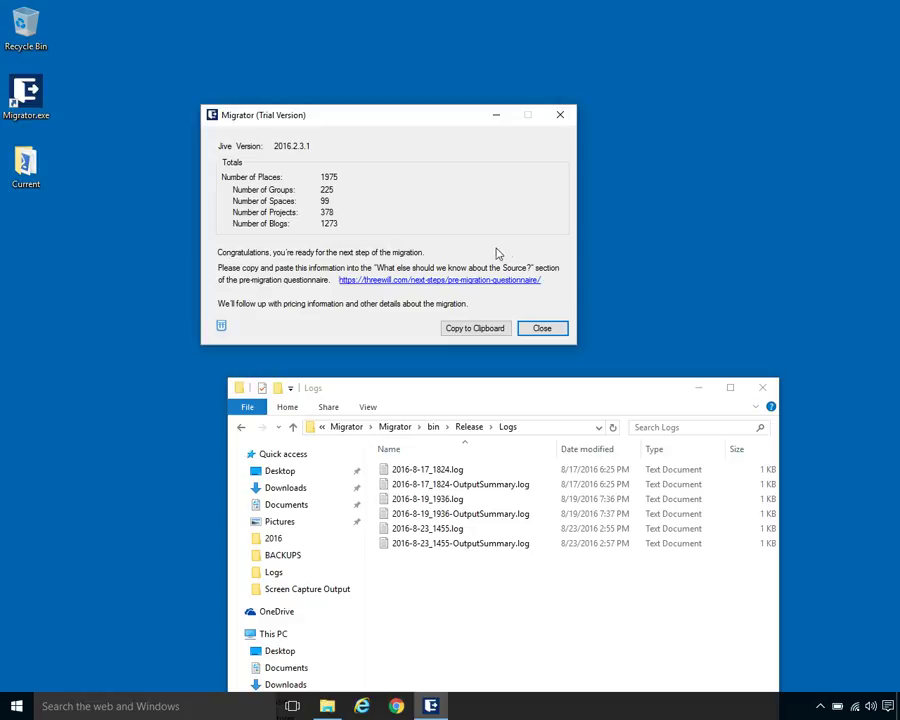
left_click(544, 329)
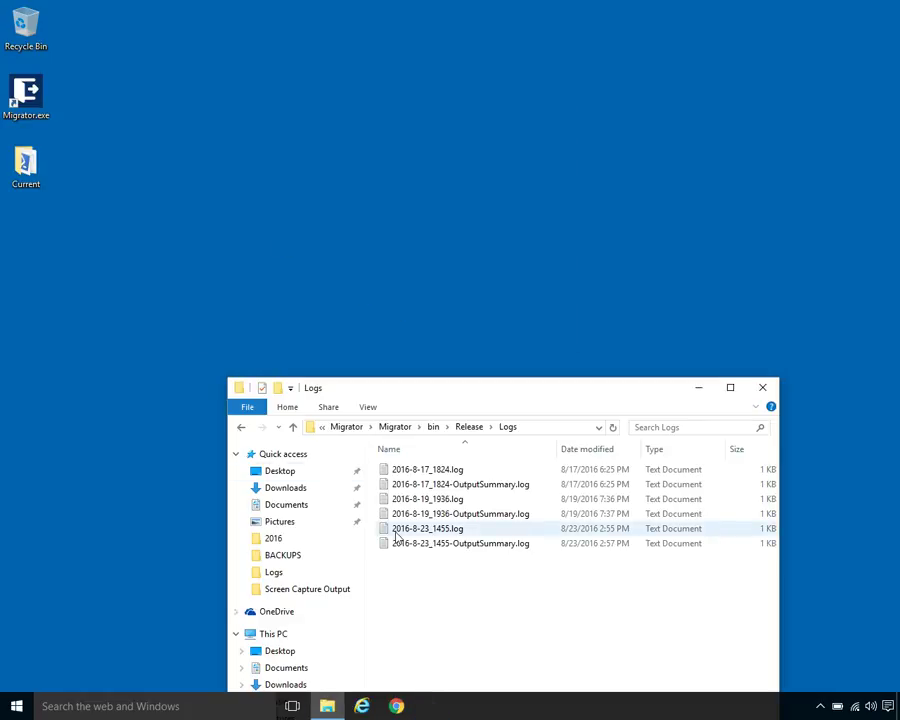